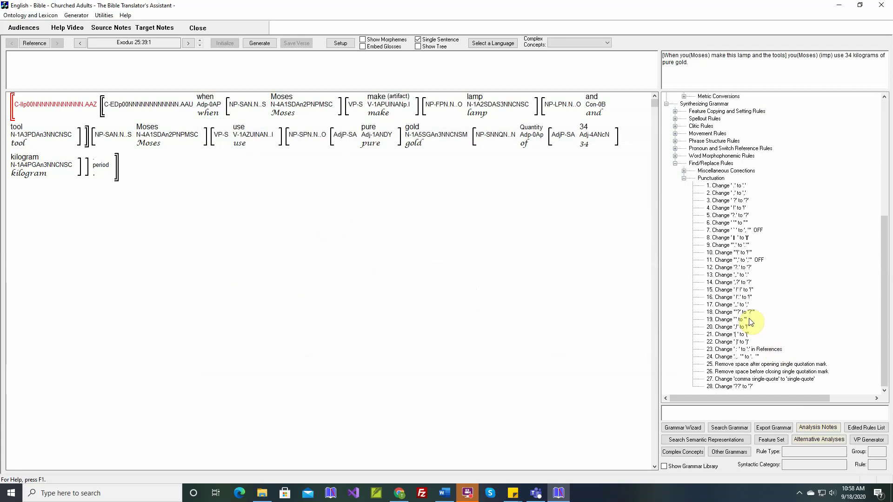
Open the Punctuation find/replace rule that changes ',,' to ',' to view its references, and close it unchanged
double_click(726, 305)
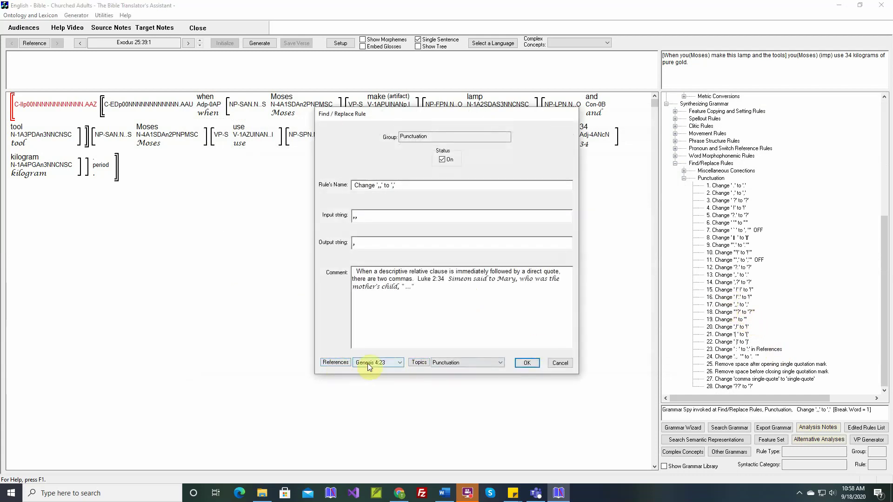
left_click(572, 362)
Review the verse references recorded for structures 1 to 3 of the Subordinate Clauses rule "Change Relativizer from that to where, when, and who"
scroll(686, 302, "up", 7)
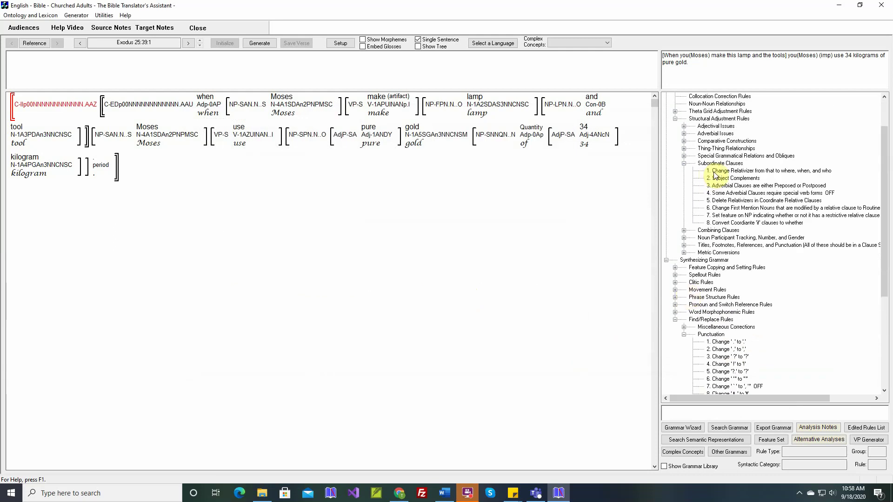
double_click(715, 173)
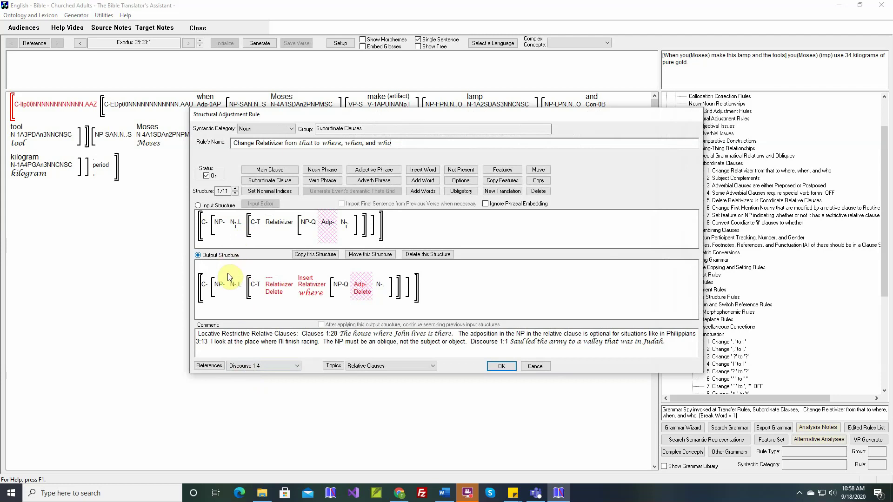
left_click(296, 367)
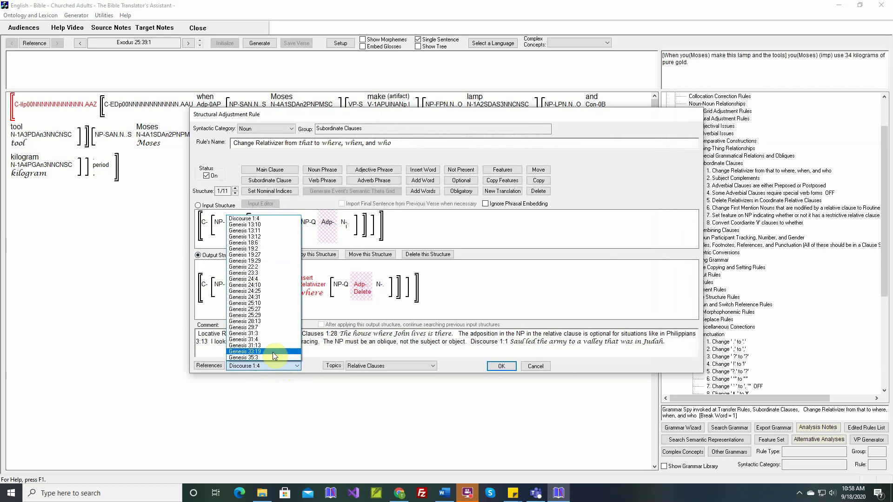
left_click(231, 199)
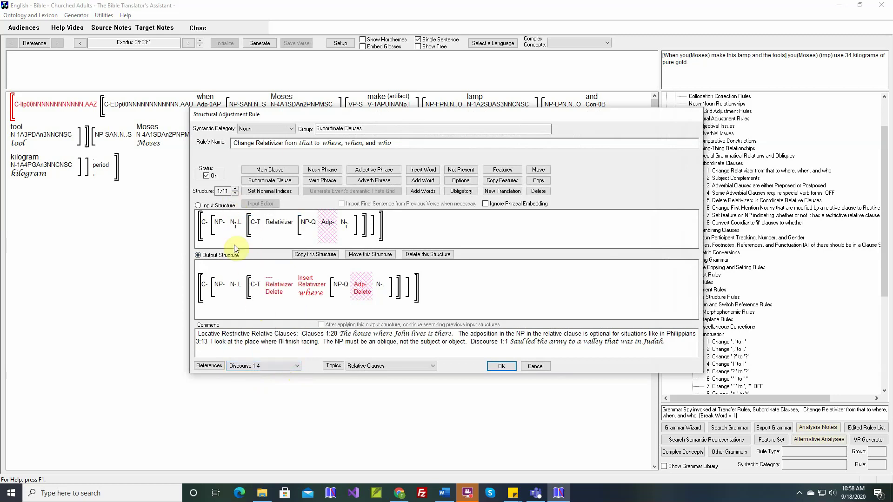
left_click(236, 190)
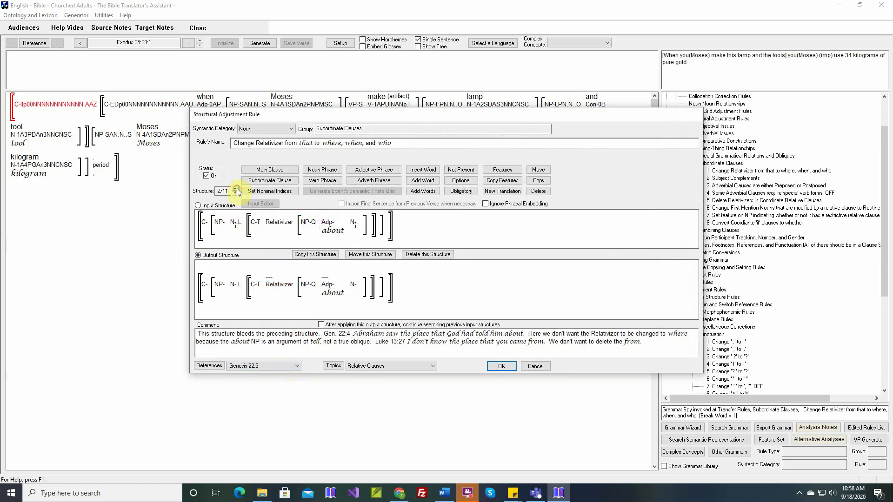
left_click(268, 370)
left_click(266, 367)
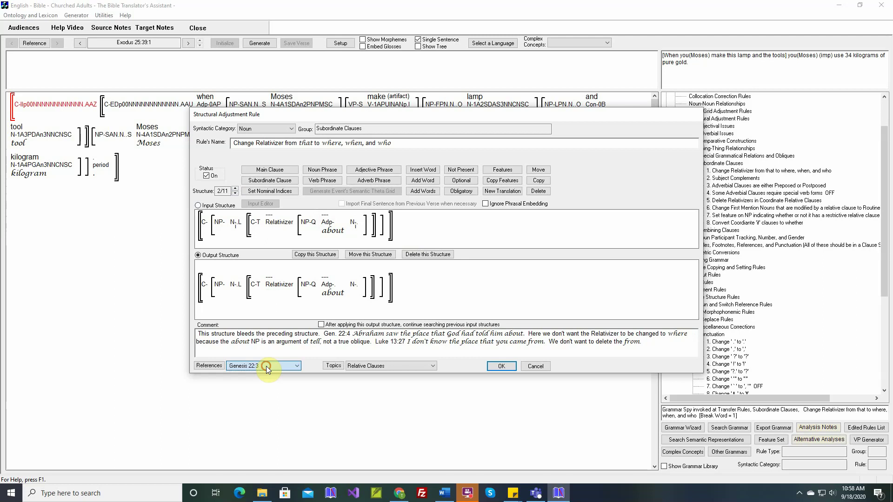
left_click(235, 189)
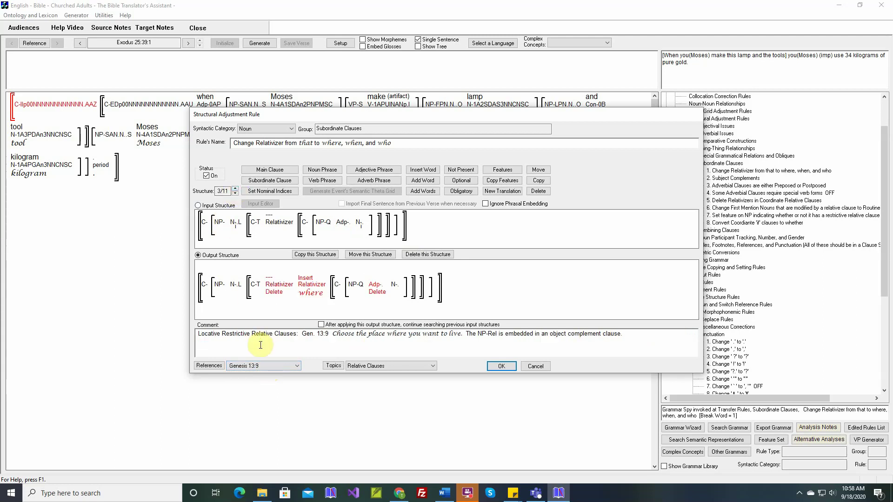
left_click(263, 365)
left_click(263, 366)
left_click(535, 369)
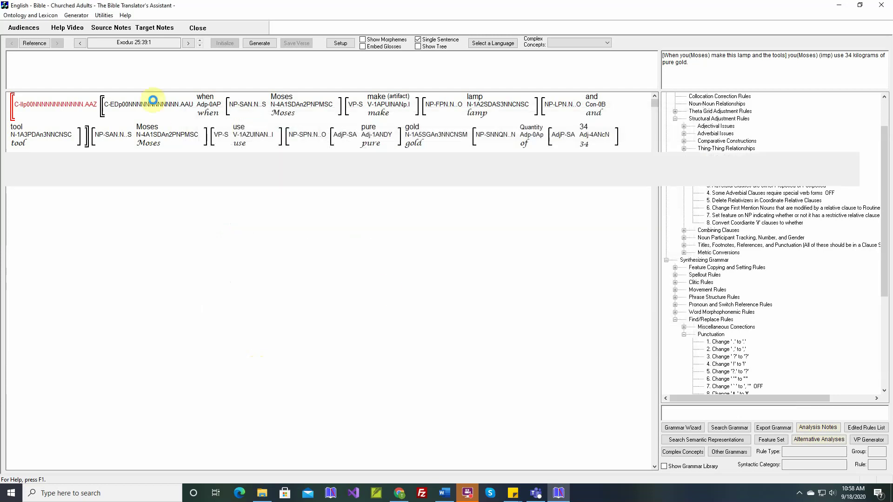
Go to text generation and enable Record References in Rules in the generation setup
left_click(76, 16)
left_click(83, 36)
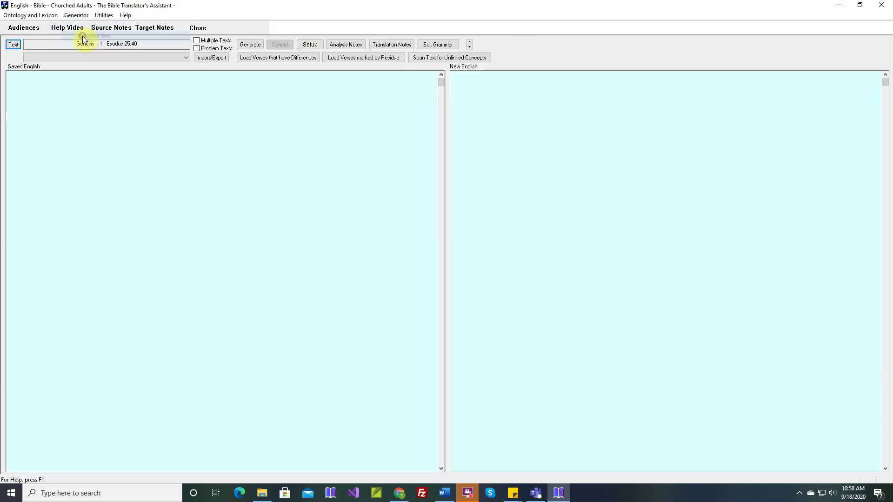
left_click(310, 45)
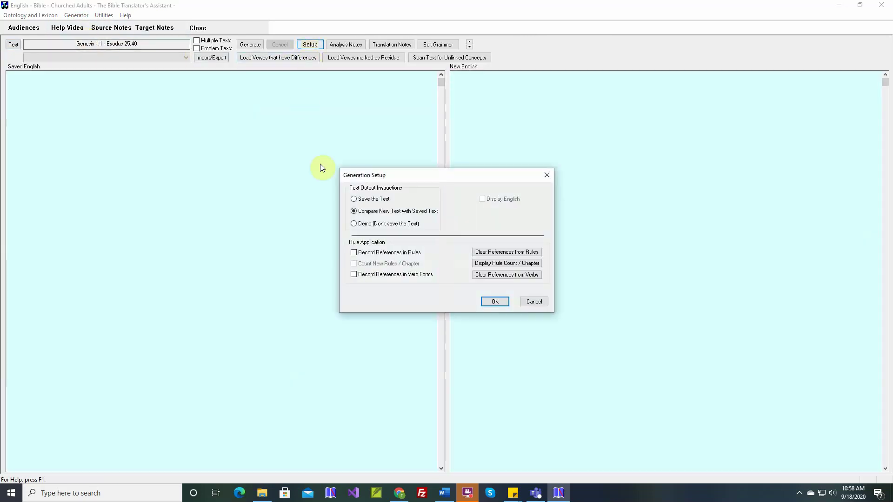
left_click(354, 254)
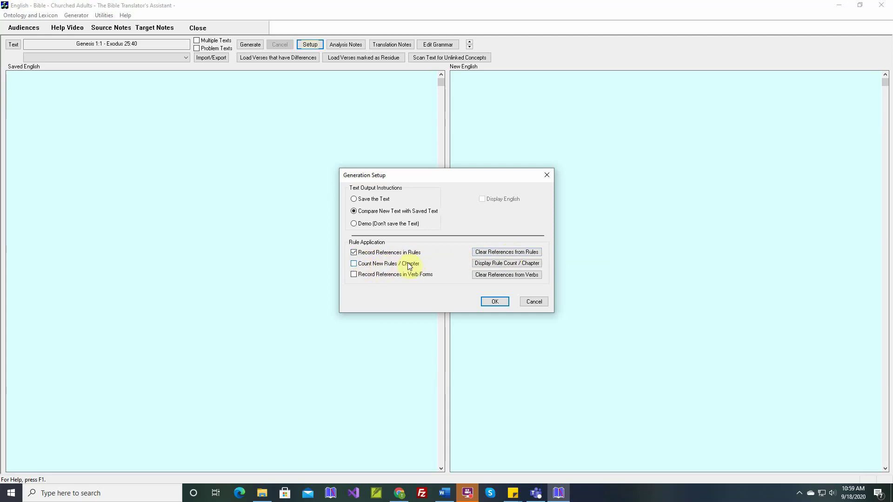
Display the new rule count per chapter and compare it with the Korean new-rules graph in the Chrome PDF
left_click(497, 263)
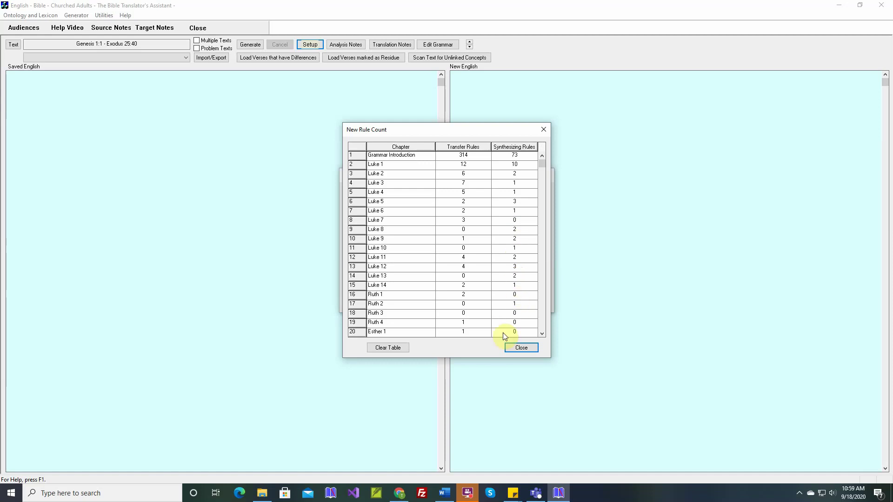
left_click(399, 493)
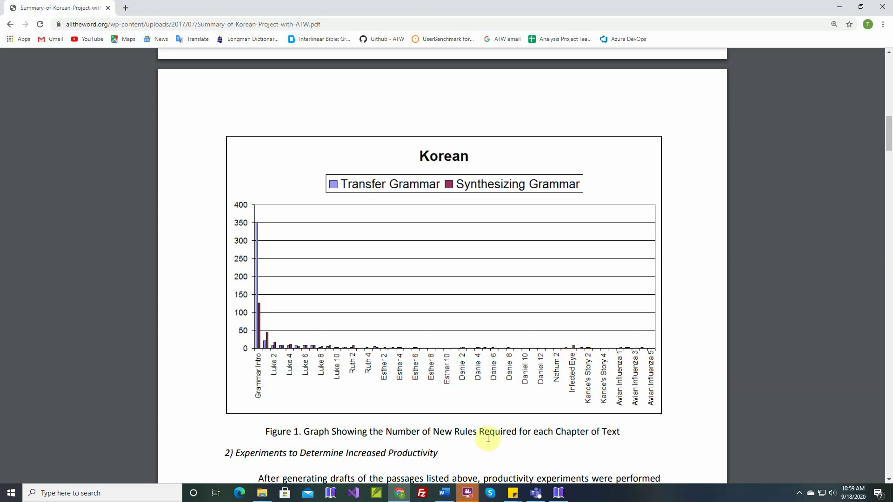
left_click(559, 494)
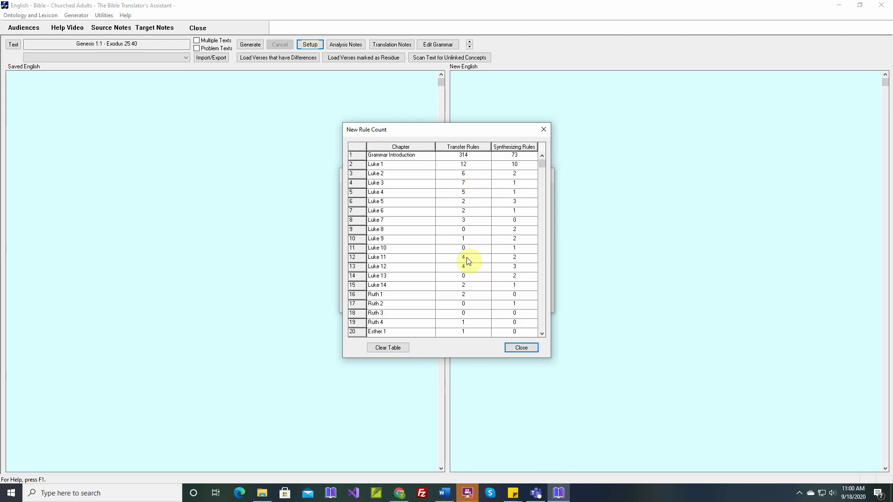
left_click(523, 348)
Leave Count New Rules / Chapter off, accept the generation setup, and reopen it to turn off Record References in Rules
left_click(354, 264)
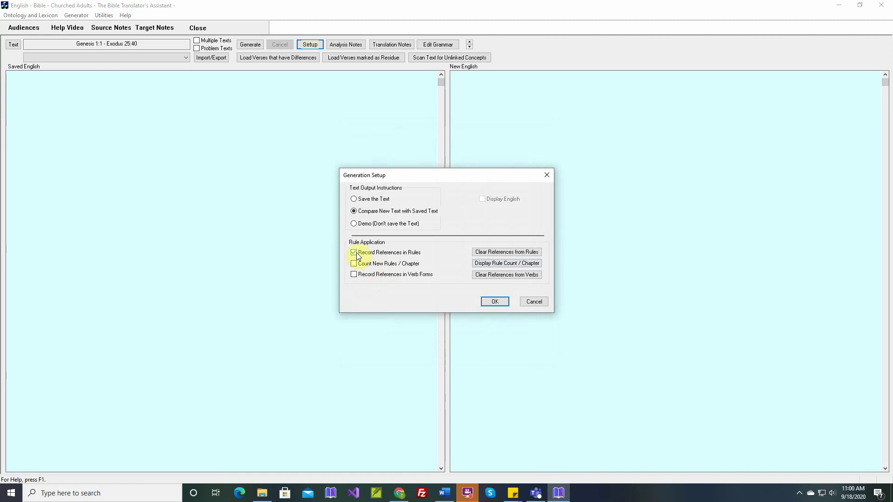
left_click(506, 302)
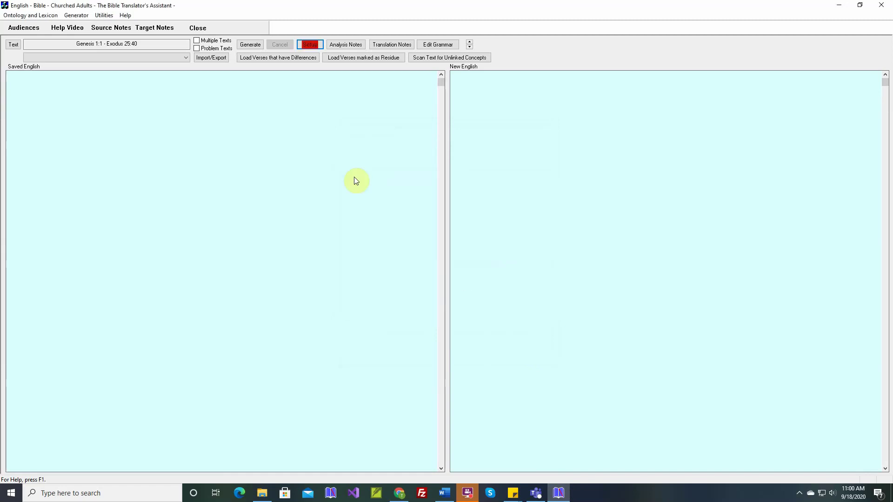
left_click(314, 49)
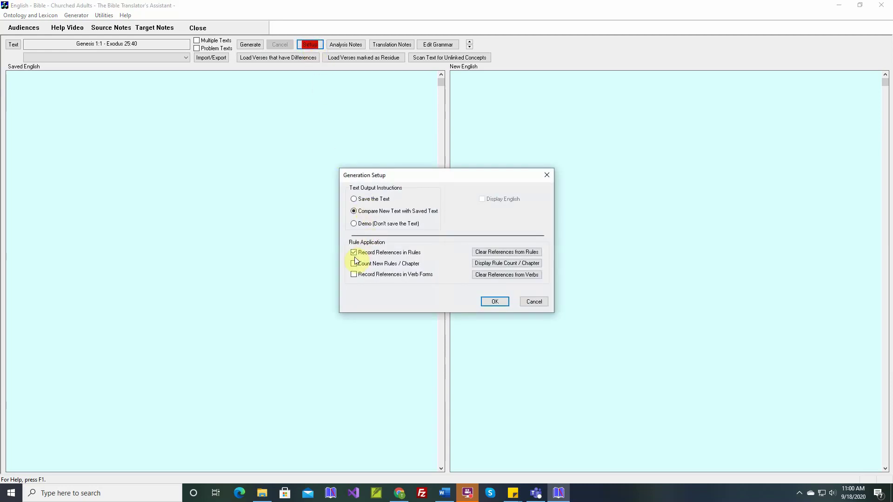
left_click(353, 252)
left_click(493, 302)
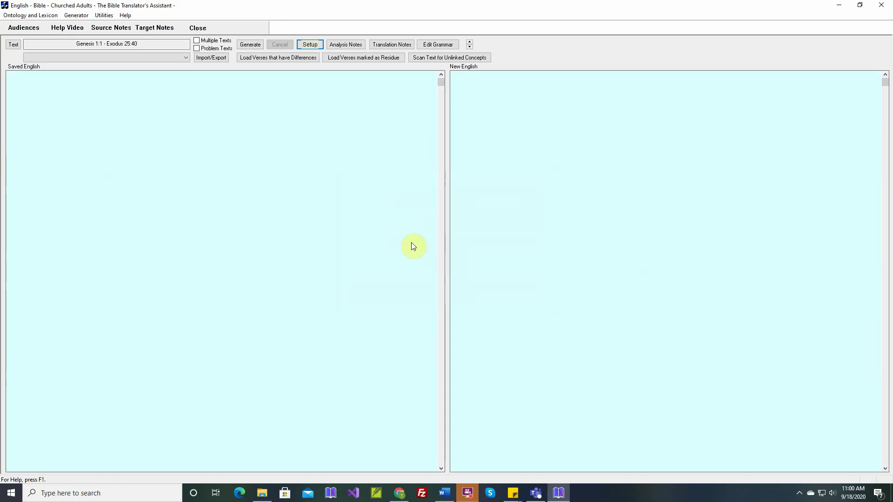
Return to lexicon and grammar development and open the Subordinate Clauses rule "Change Relativizer from that to where, when, and who"
left_click(76, 15)
left_click(87, 27)
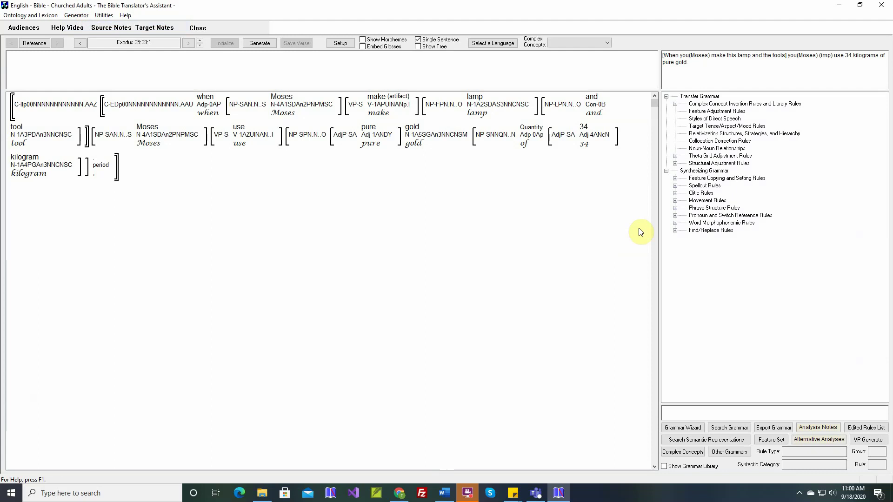
left_click(675, 163)
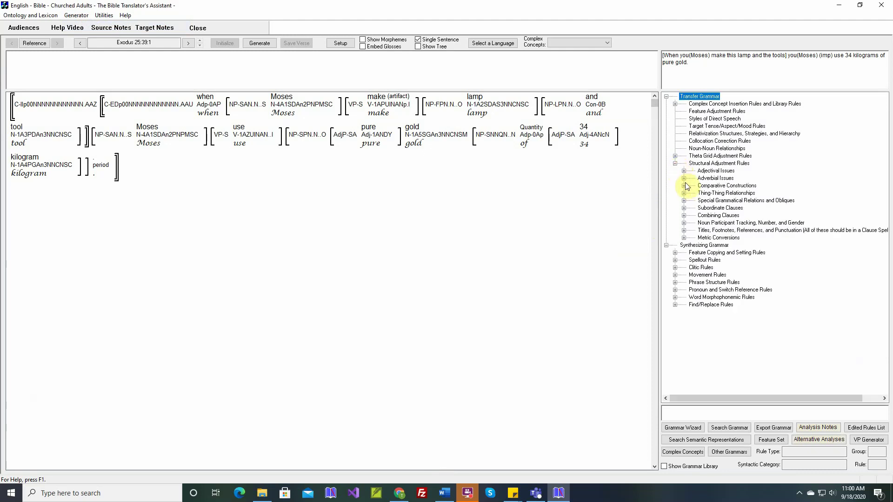
left_click(688, 209)
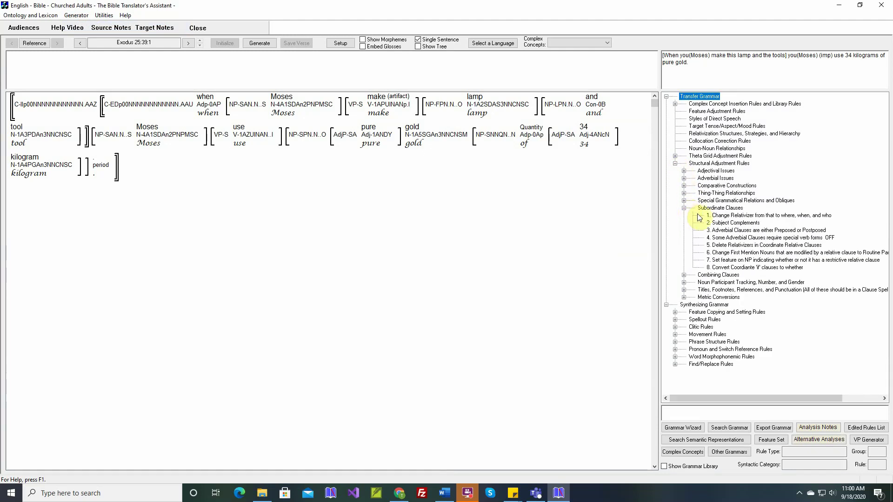
double_click(714, 216)
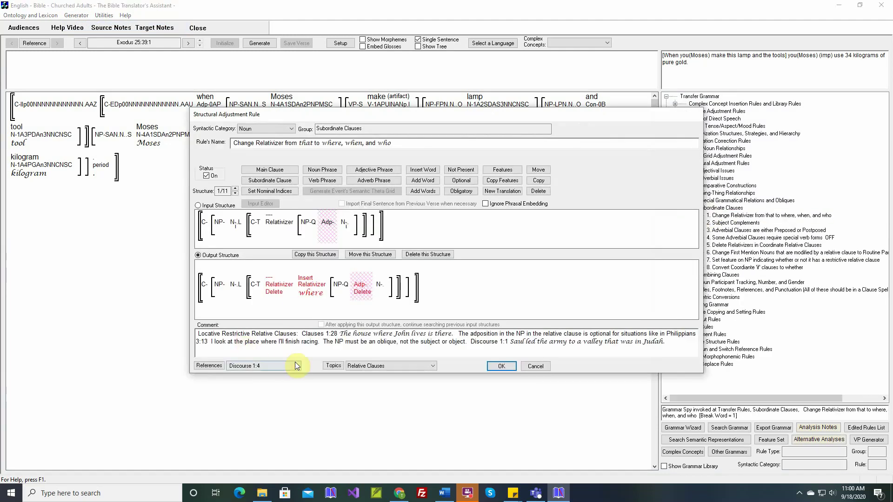
Examine the recorded verse references for the relativizer rule's first and second structures
left_click(296, 364)
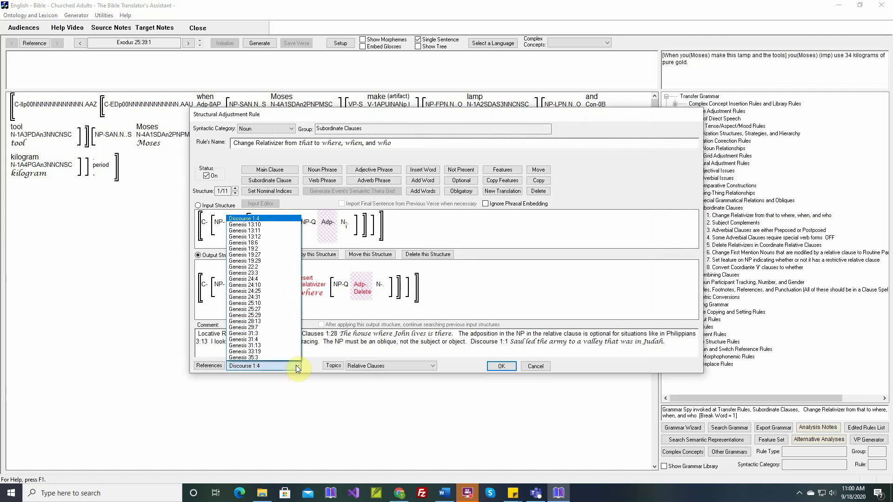
left_click(296, 365)
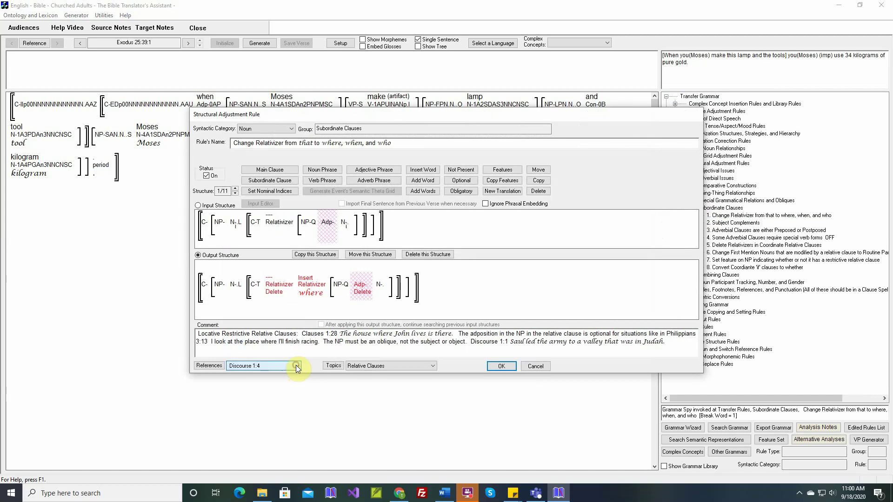
left_click(235, 189)
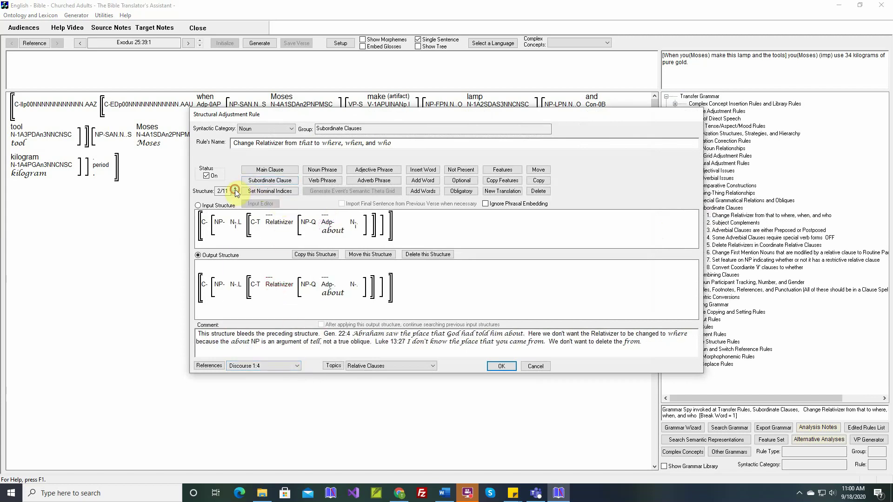
left_click(296, 366)
left_click(295, 366)
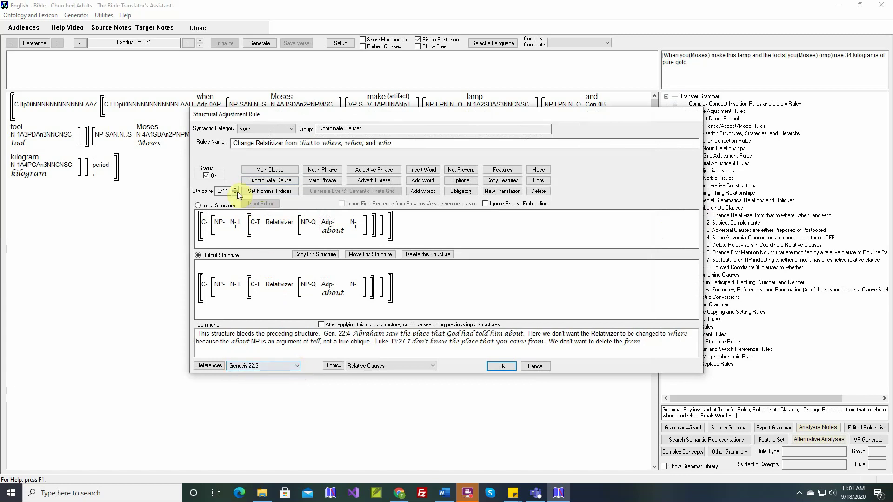
Add the references of the relativizer rule's third structure to Problem Texts, clearing the existing Problem Texts references
left_click(235, 188)
left_click(297, 366)
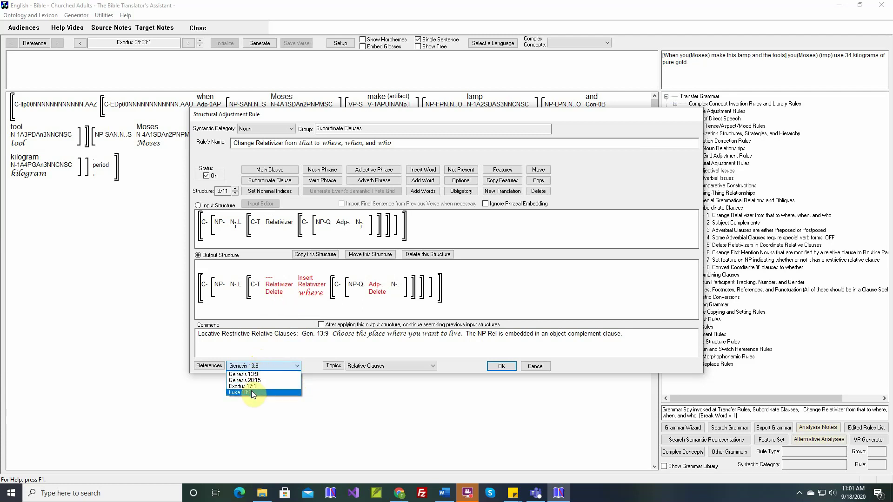
left_click(220, 367)
left_click(221, 366)
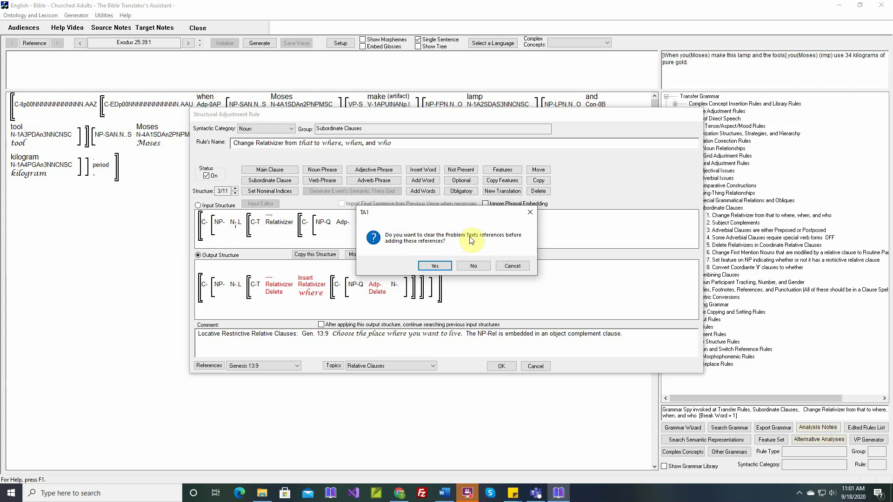
left_click(439, 264)
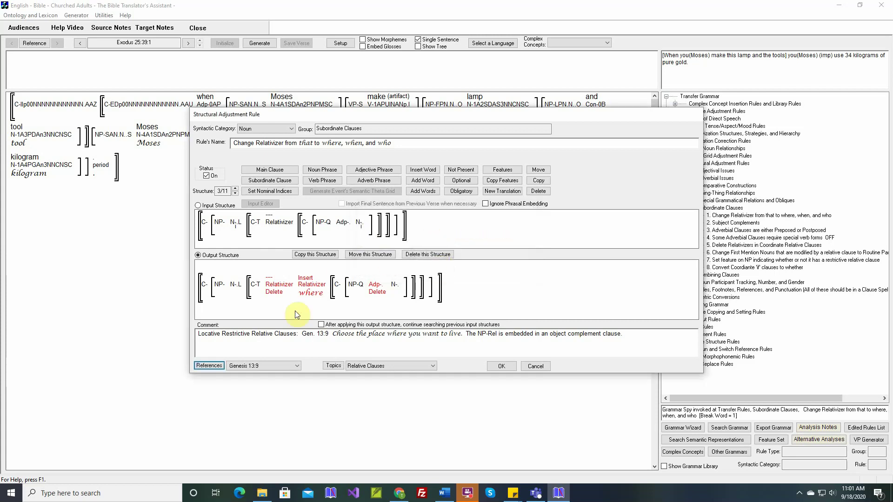
Check the third structure's reference list and close the rule without saving changes
left_click(298, 366)
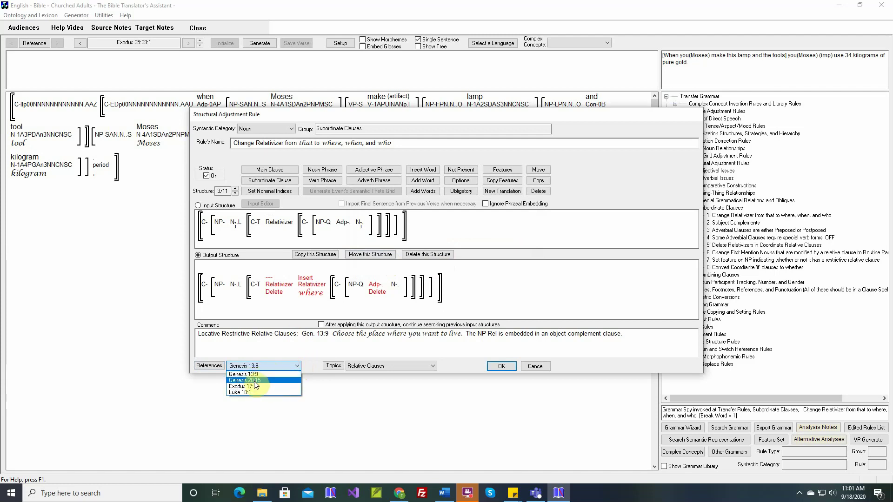
left_click(534, 366)
left_click(534, 367)
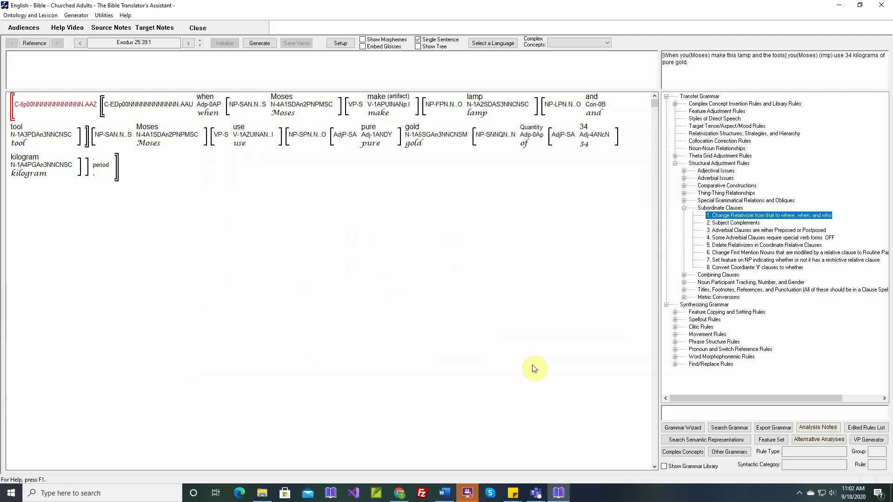
Switch to text generation, enable Problem Texts, and open its list of passages to generate
left_click(76, 15)
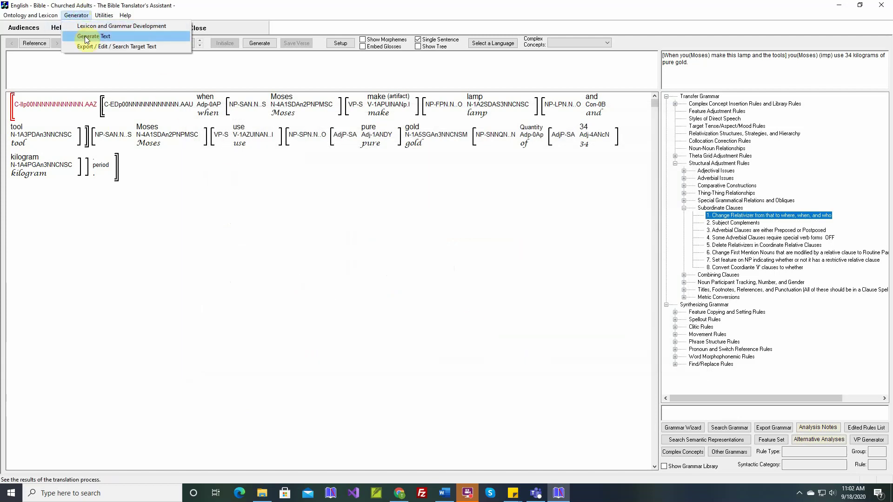
left_click(85, 37)
left_click(196, 49)
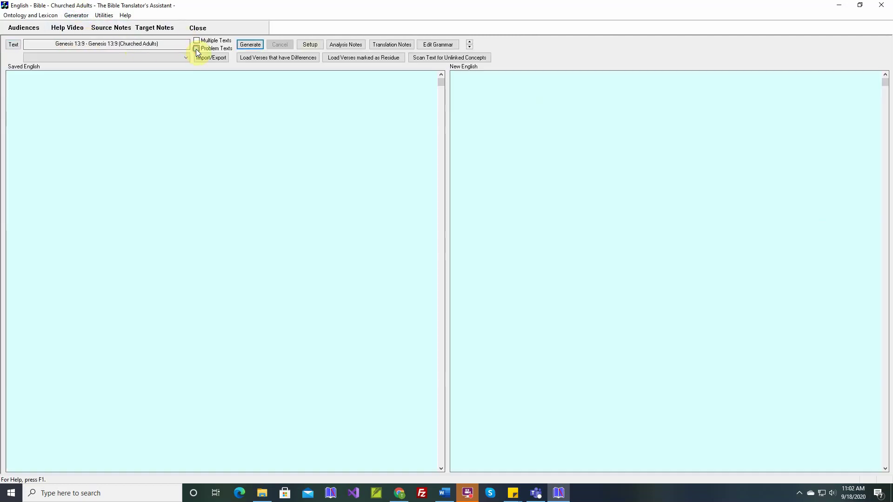
left_click(13, 44)
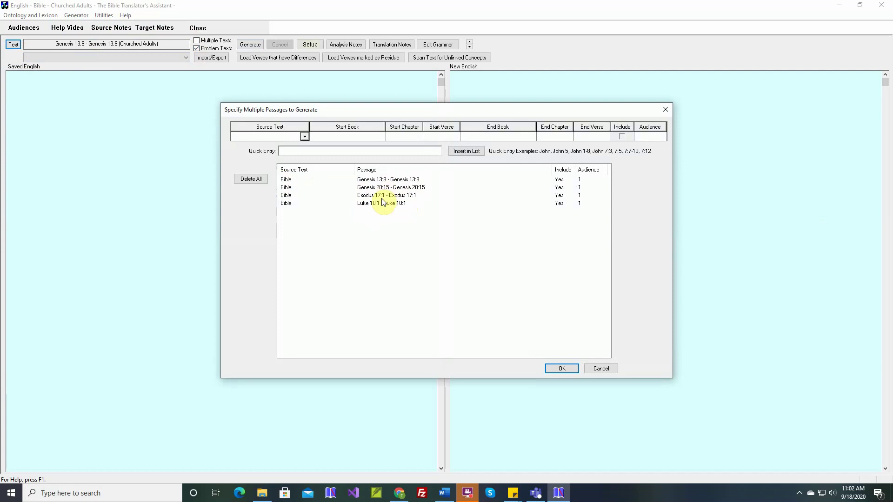
Accept the Problem Texts passage list, enable Multiple Texts to review its passages, and dismiss that list without changes
left_click(571, 368)
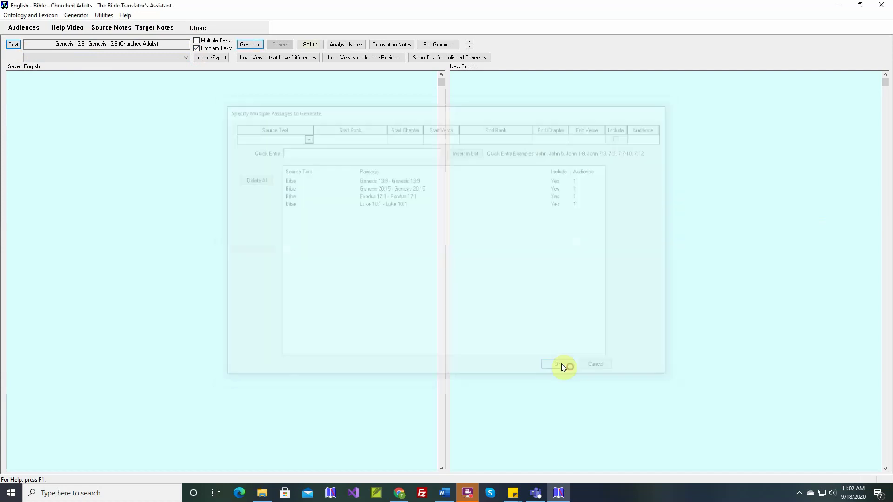
left_click(254, 49)
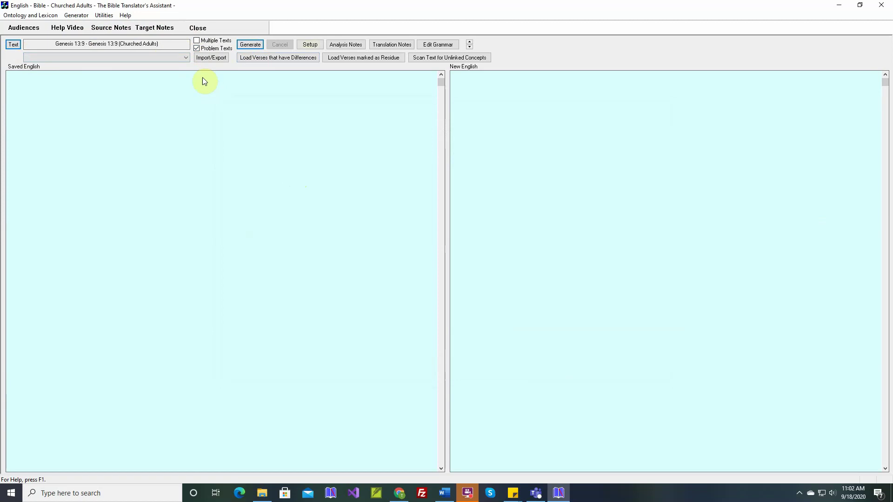
left_click(197, 41)
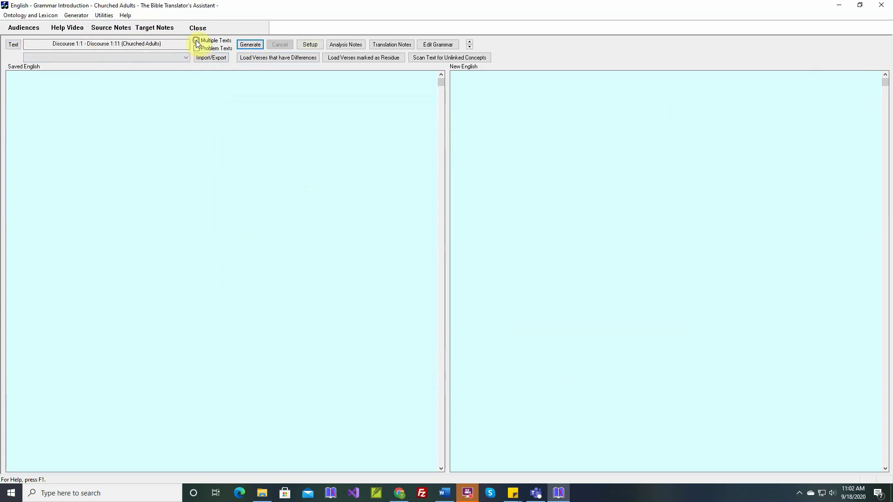
left_click(14, 44)
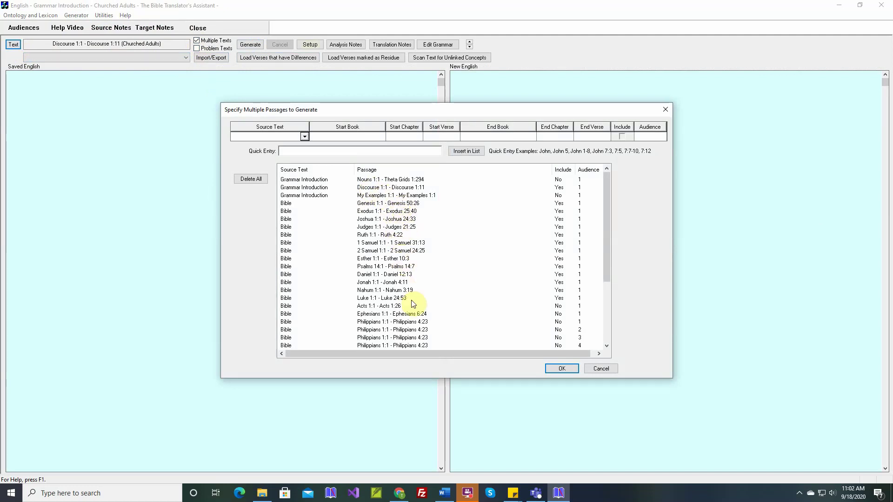
left_click(602, 367)
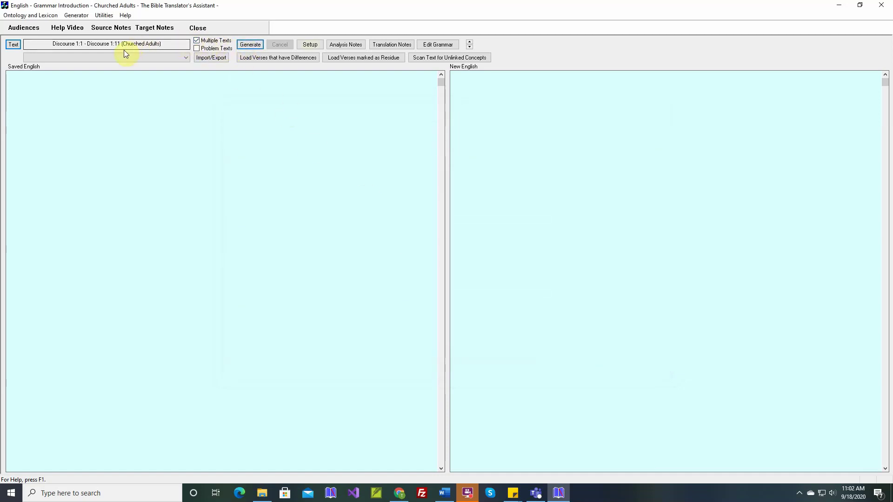
Enable Problem Texts again to review its passage list, dismiss the list without changes, and turn Problem Texts off
left_click(197, 49)
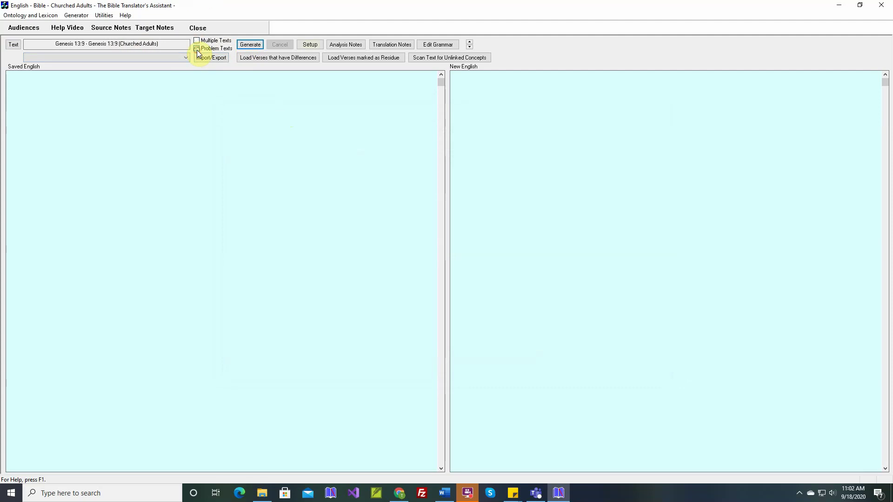
left_click(13, 45)
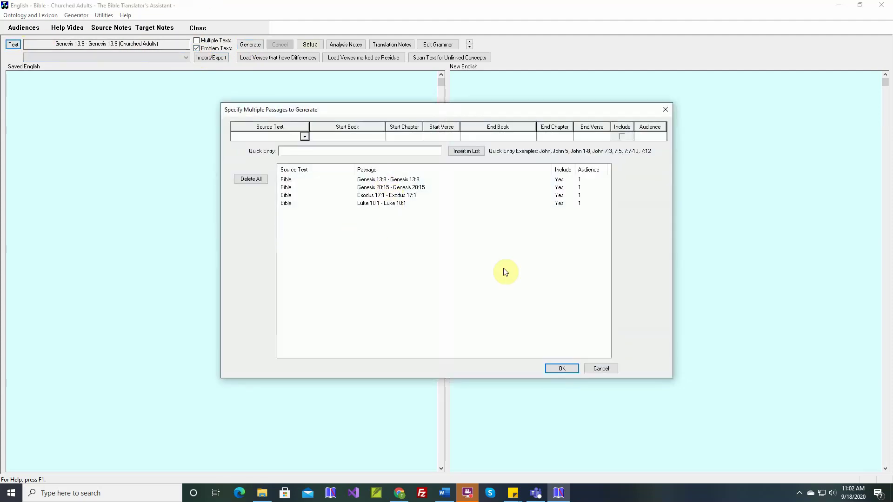
left_click(590, 362)
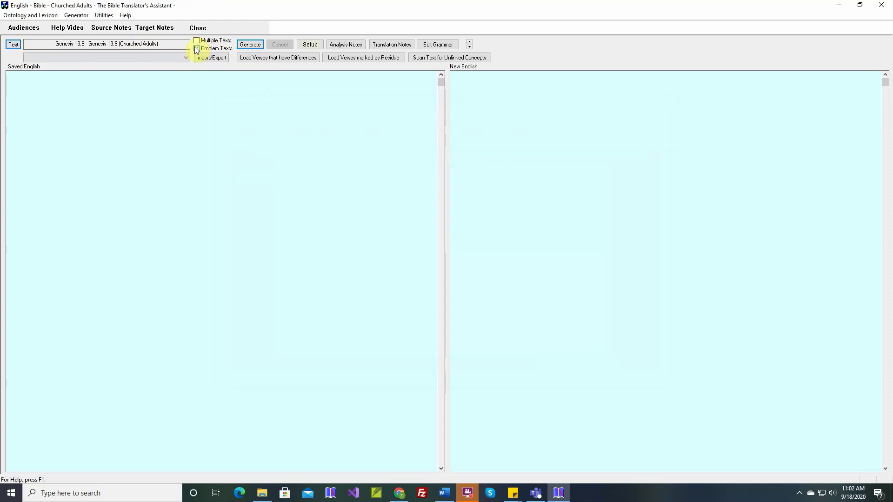
left_click(196, 49)
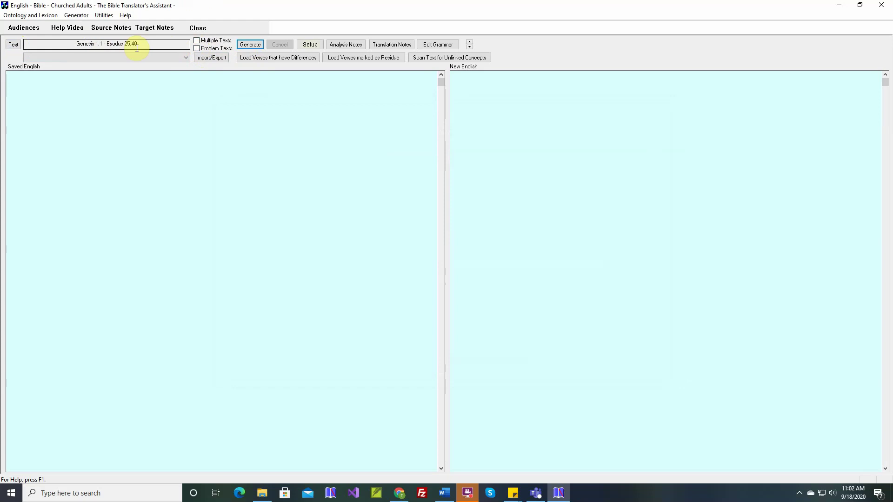
Return to Lexicon and Grammar Development and open the Subordinate Clauses rule "Change Relativizer from that to where, when, and who"
left_click(74, 16)
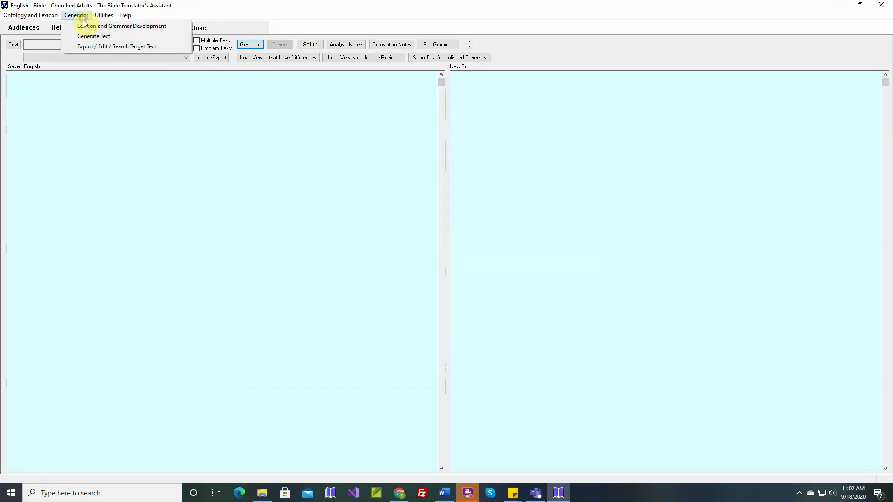
left_click(87, 26)
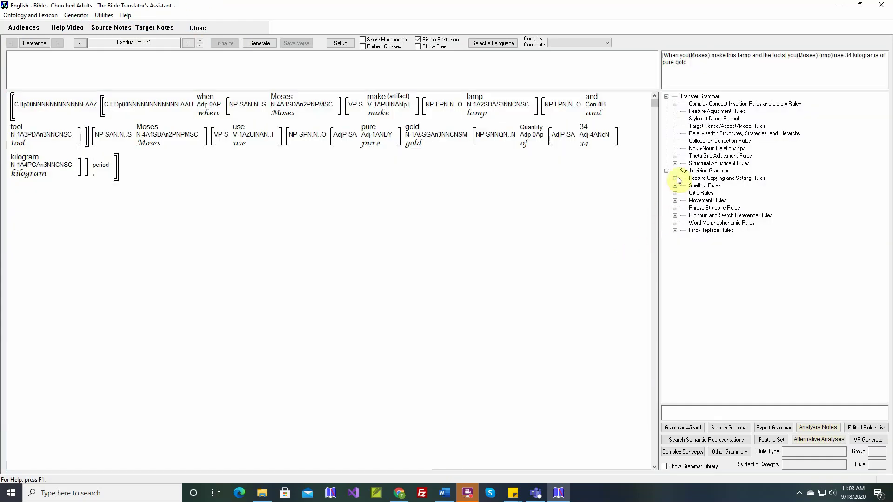
left_click(675, 163)
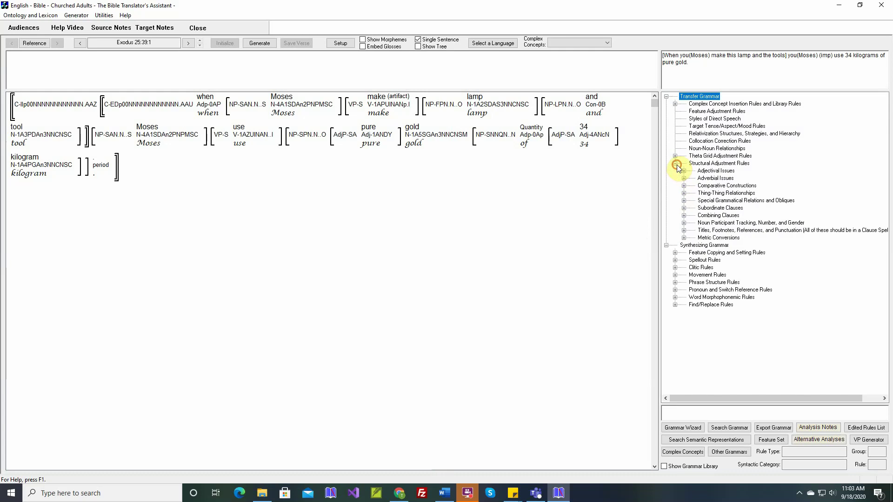
left_click(684, 209)
double_click(720, 216)
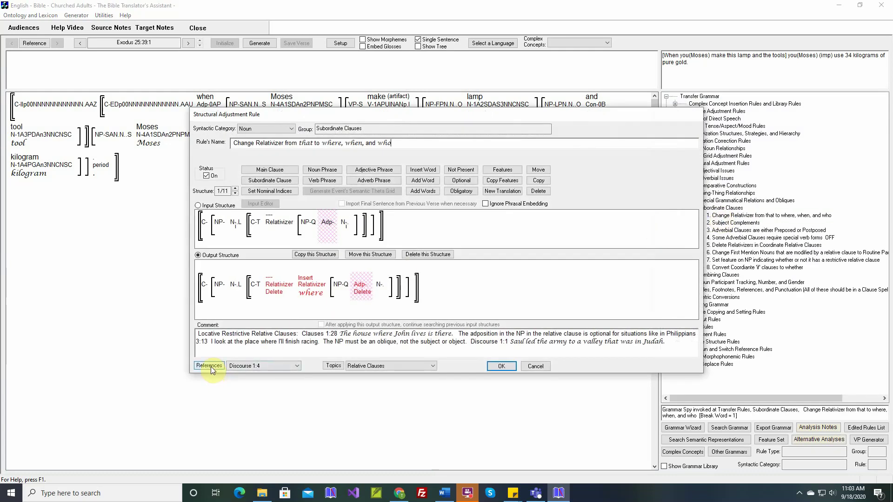
Start adding the references of the relativizer rule's first structure to Problem Texts, and cancel the request
left_click(210, 366)
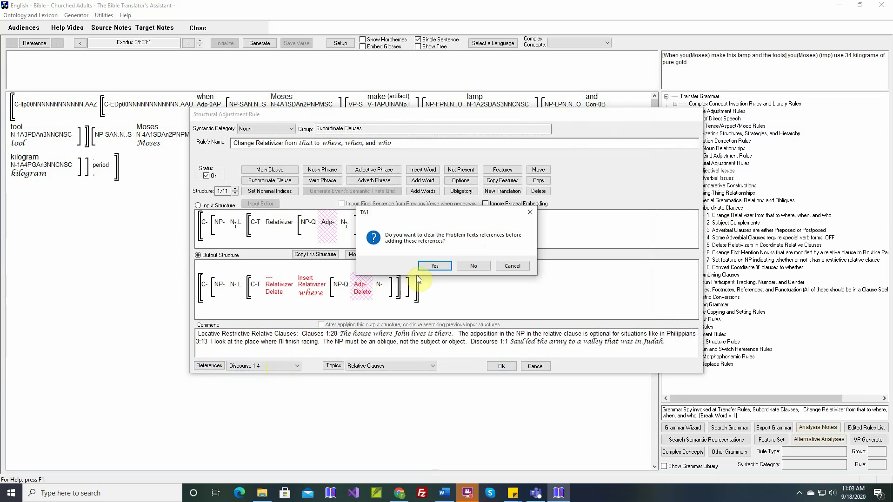
left_click(510, 267)
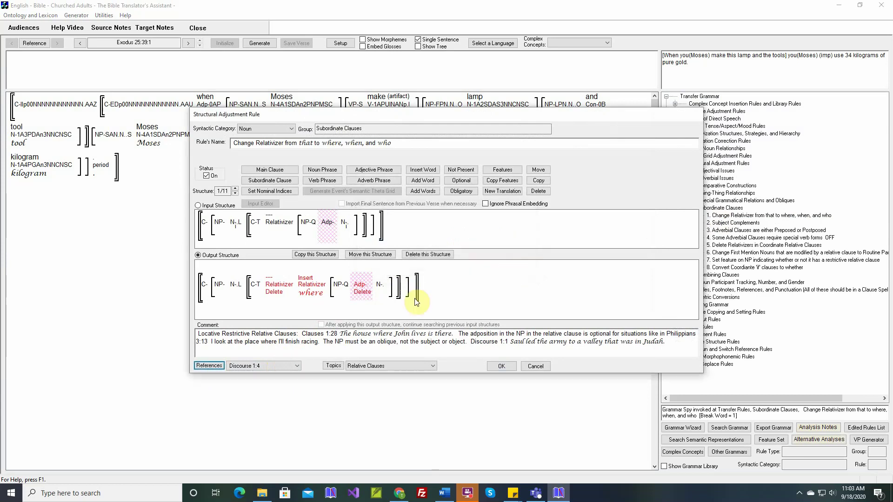
left_click(217, 369)
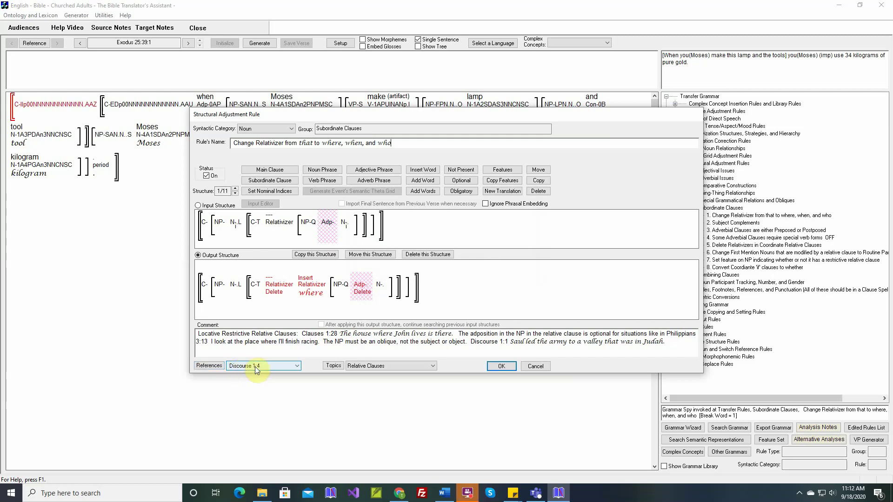
View the target text and gloss of Genesis 22:2, Genesis 31:4 and Genesis 13:11 from the first structure's references
left_click(297, 366)
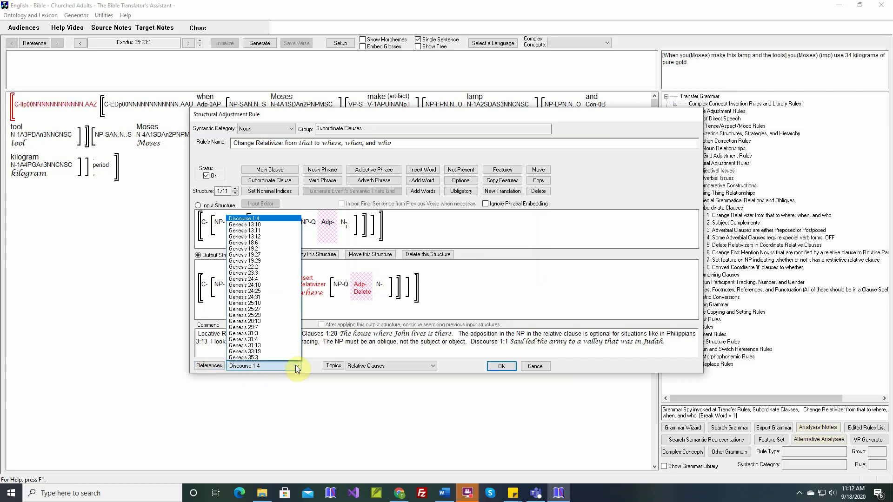
left_click(272, 268)
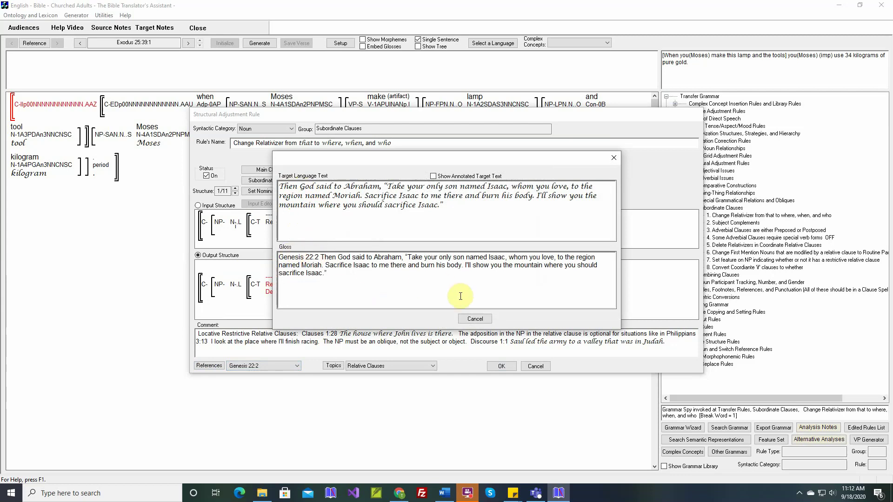
left_click(475, 319)
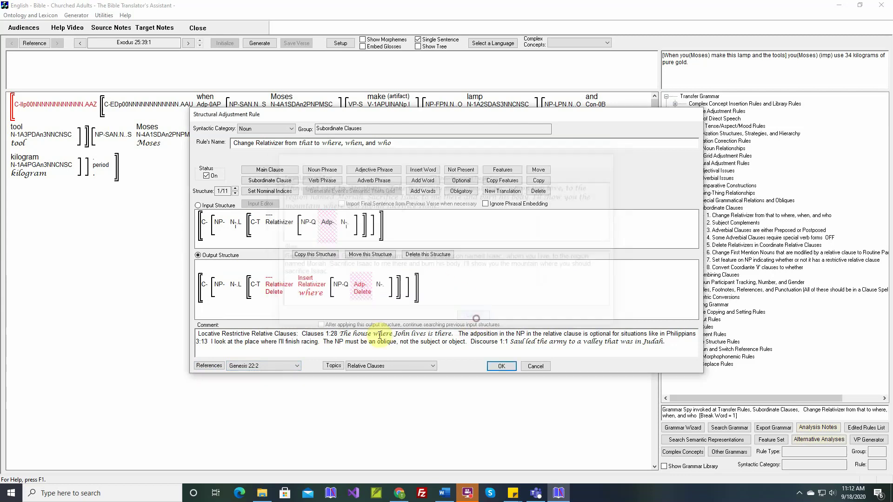
left_click(298, 366)
left_click(271, 345)
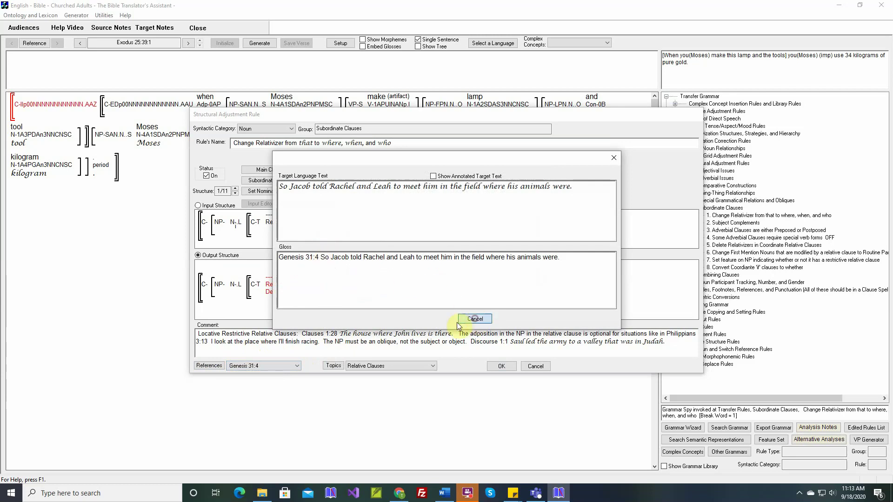
left_click(475, 319)
left_click(295, 368)
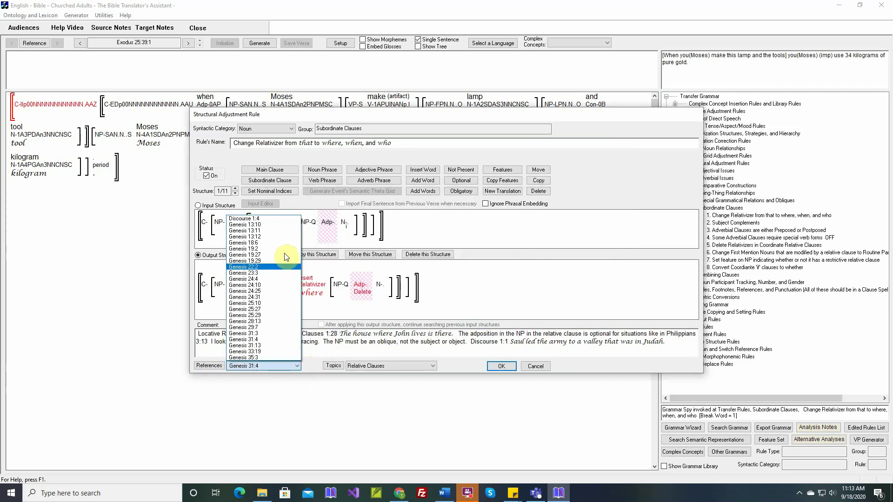
left_click(276, 231)
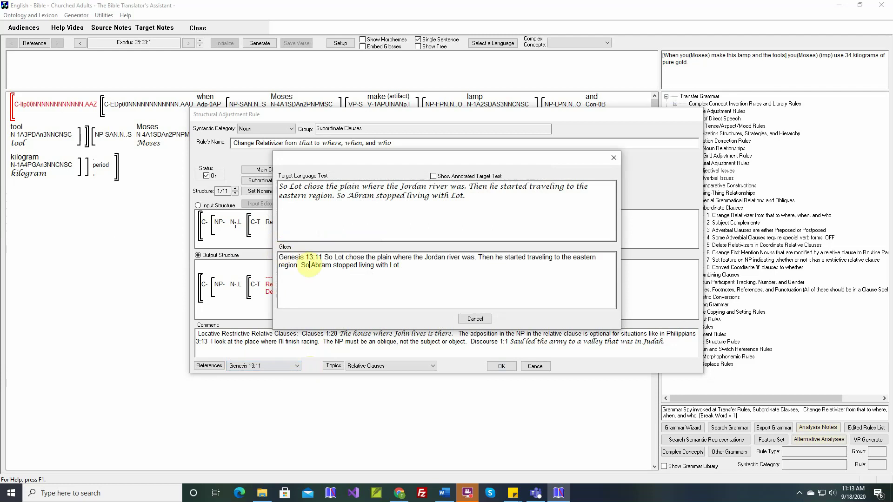
left_click(474, 319)
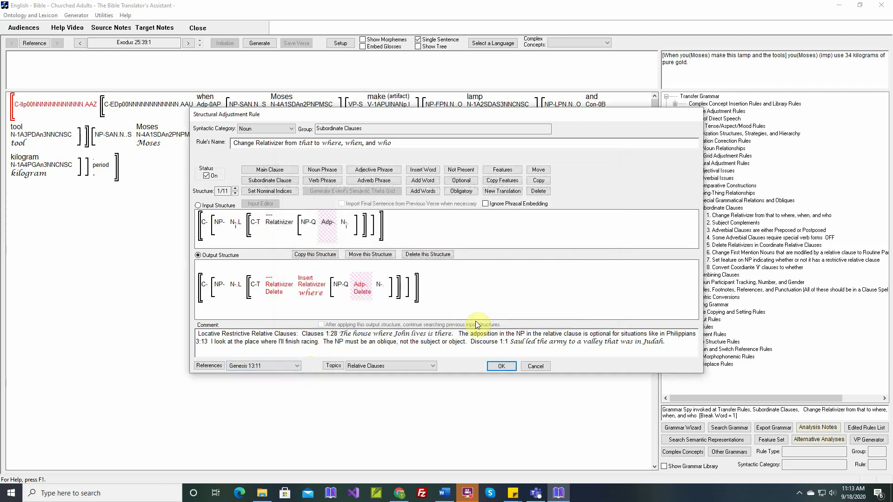